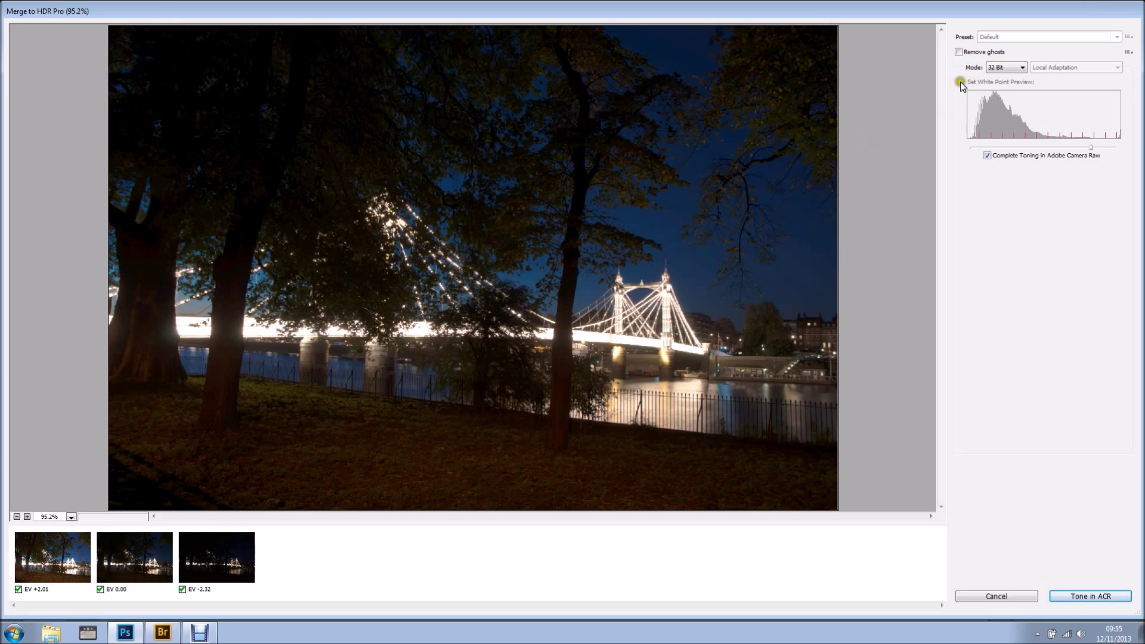
Turn on ghost removal with the EV +2.01 exposure as the base image, and complete the merge with toning in ACR.
left_click(959, 52)
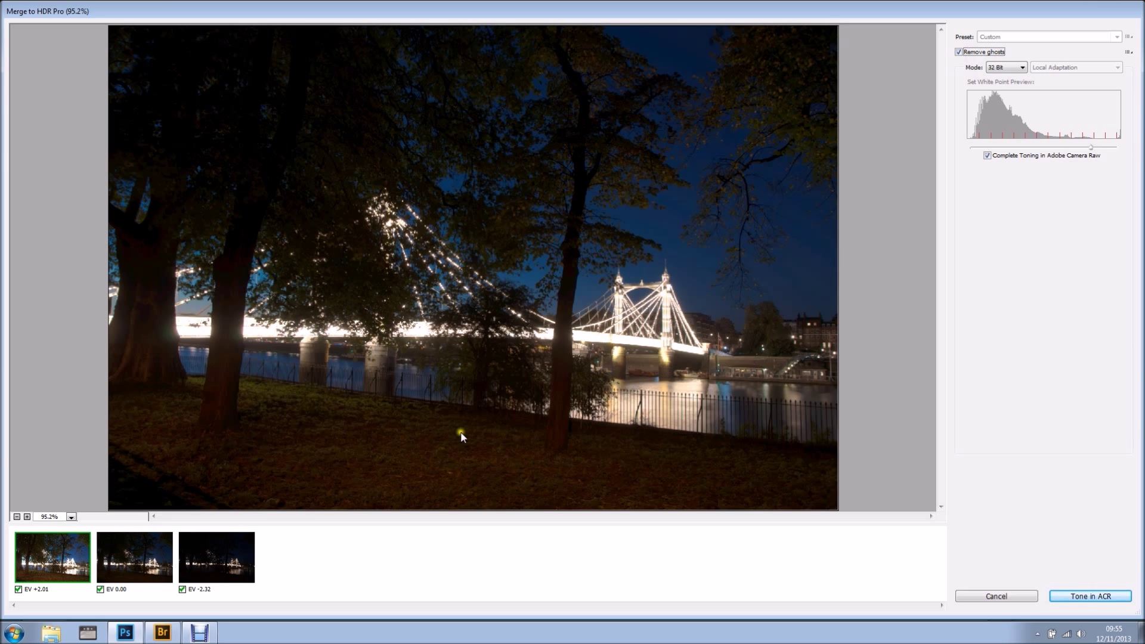
left_click(195, 559)
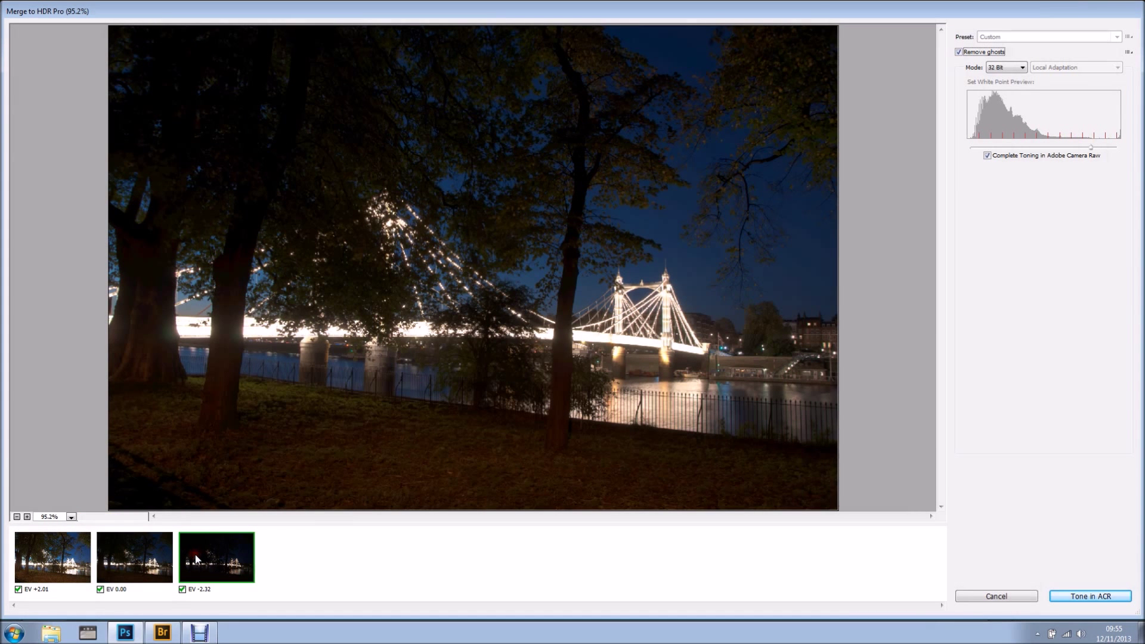
left_click(69, 559)
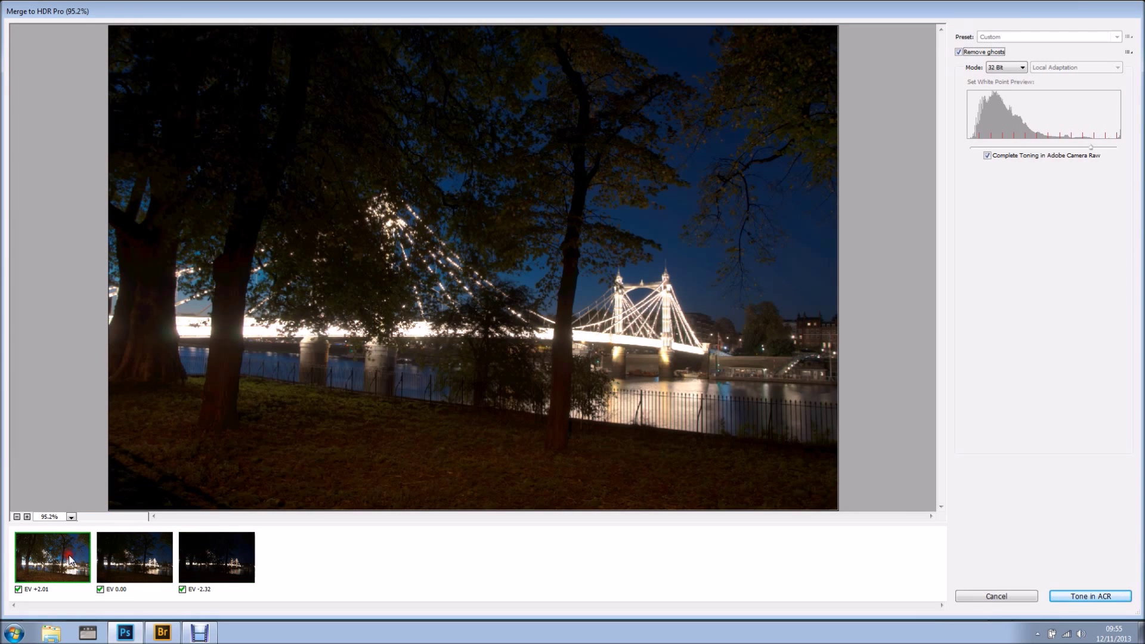
left_click(575, 415)
left_click(1095, 595)
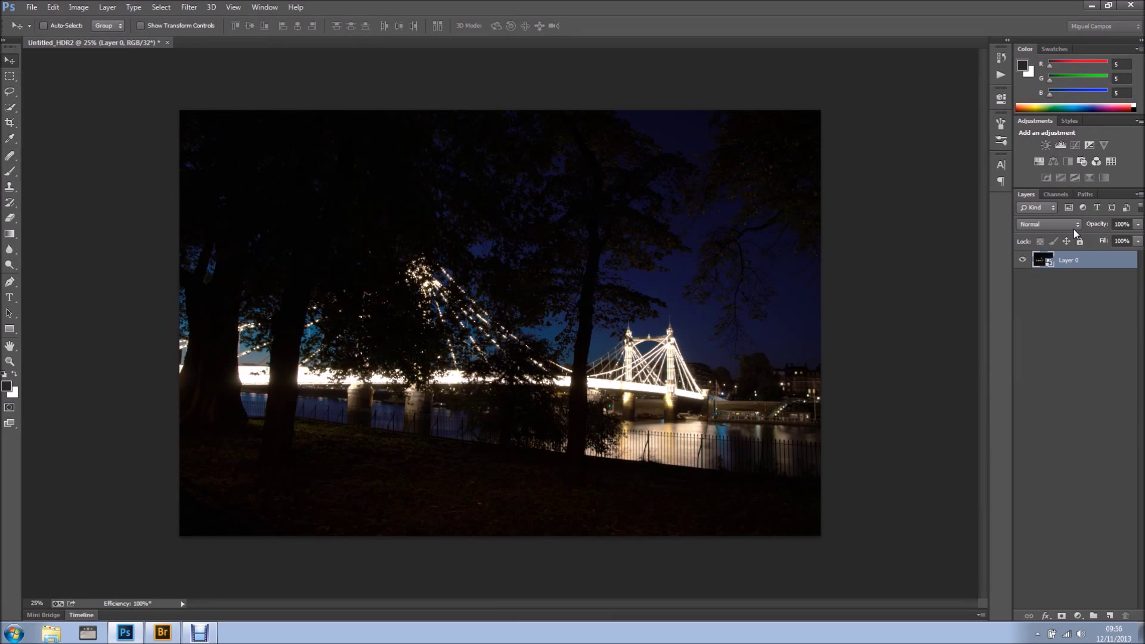
In the Camera Raw filter, set the white balance to Shade and Highlights to -90.
key("shift+ctrl+a")
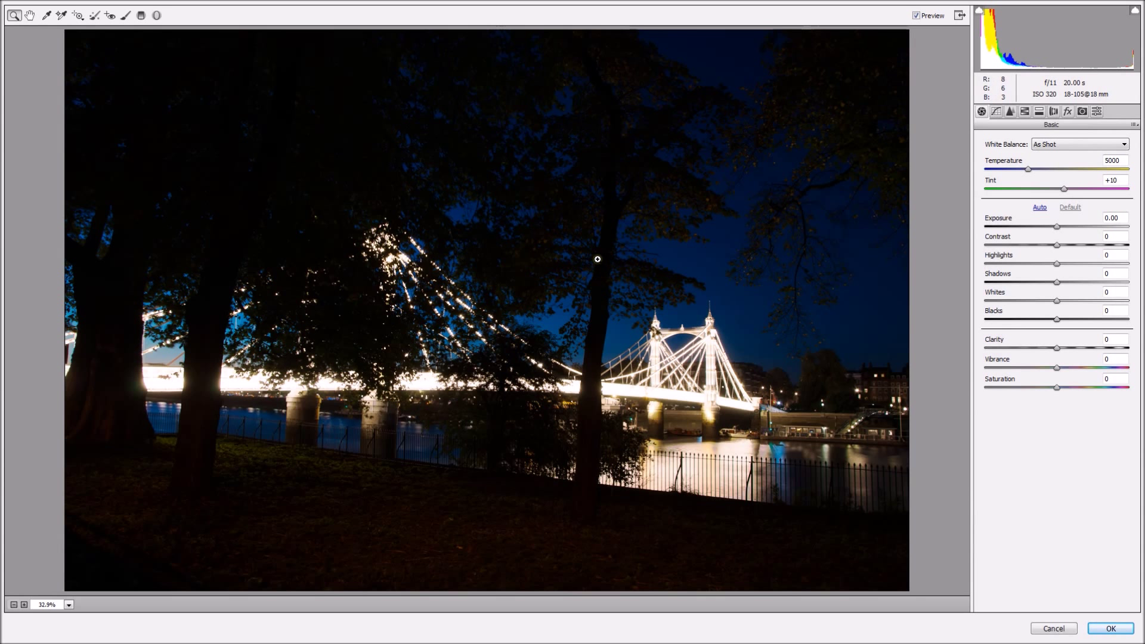
left_click(1061, 144)
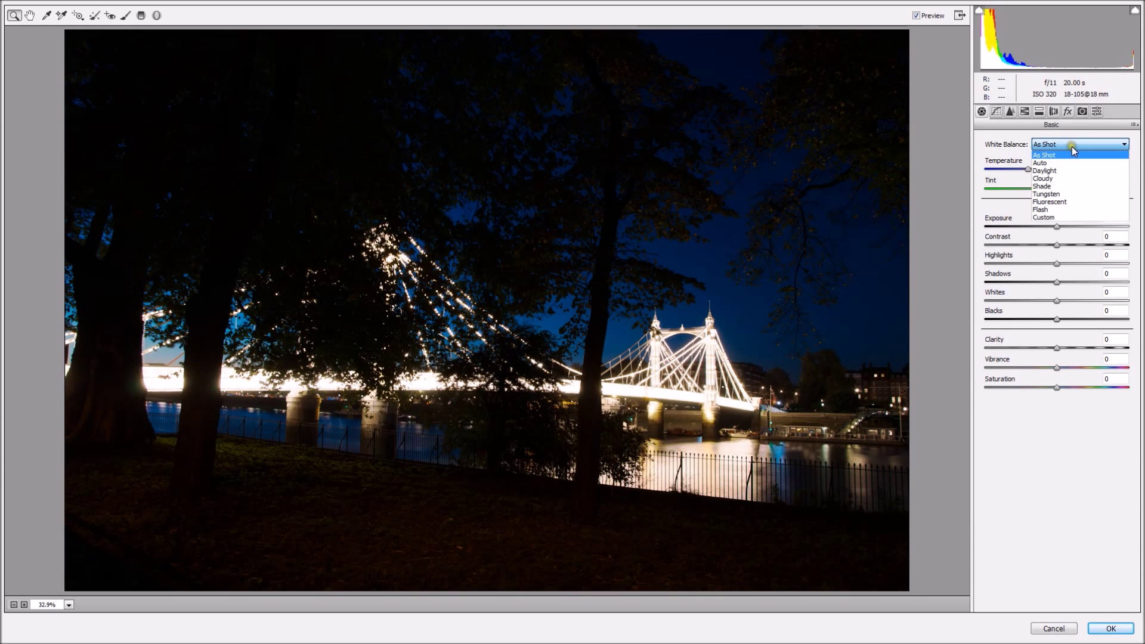
left_click(1067, 170)
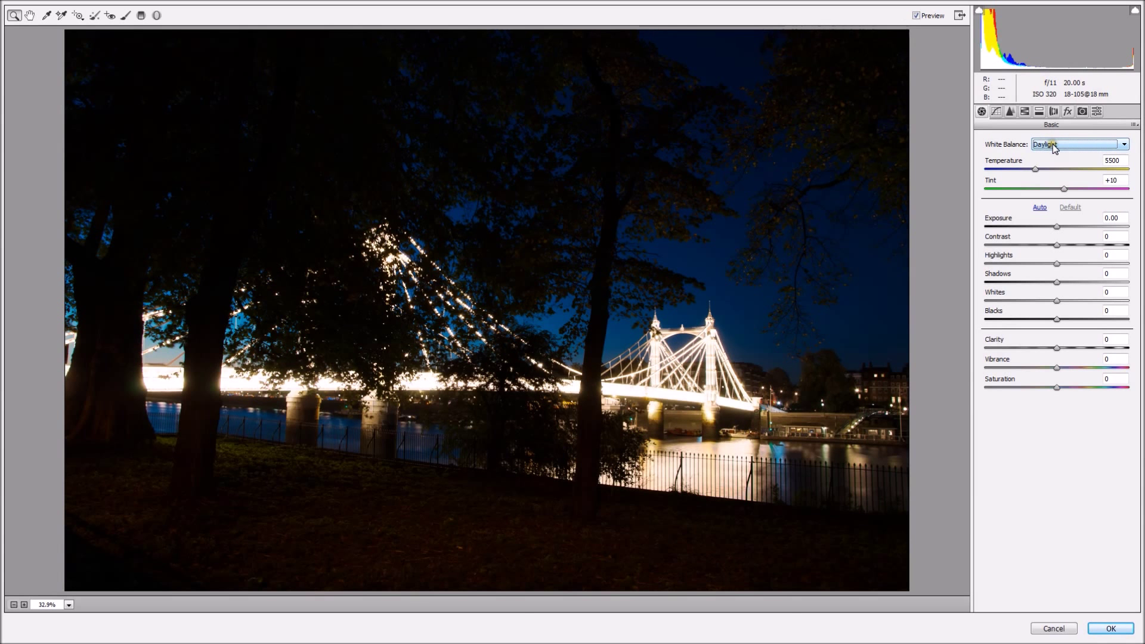
scroll(1053, 147, "down", 2)
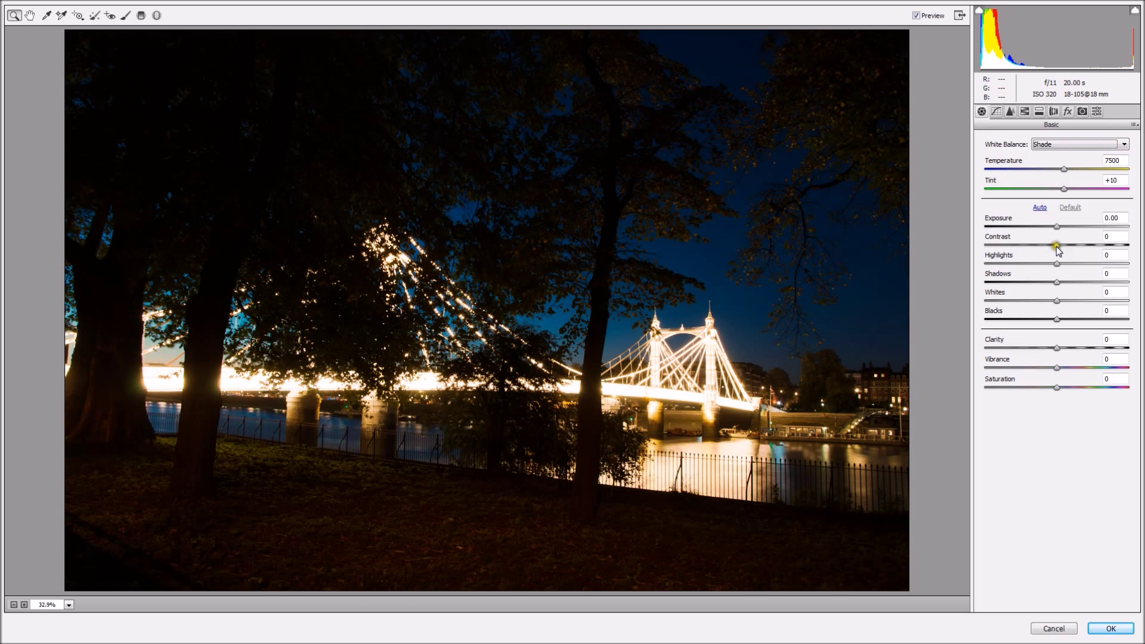
left_click_drag(1057, 263, 993, 263)
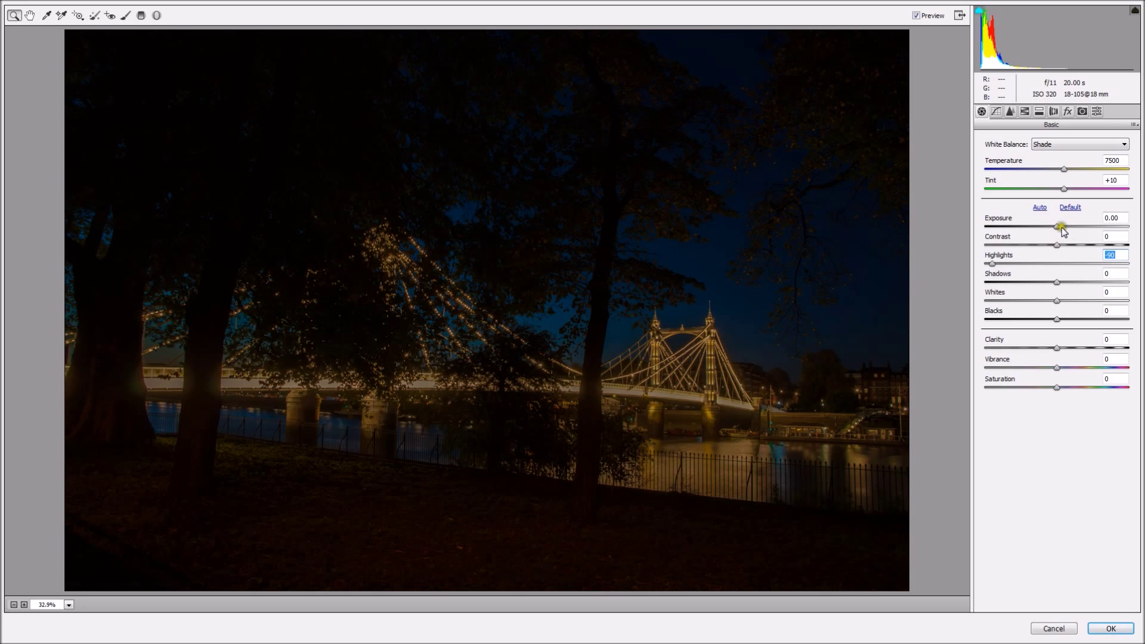
Try the Exposure at its minimum and at +0.50, and reset it to 0.00.
left_click_drag(1058, 228, 976, 227)
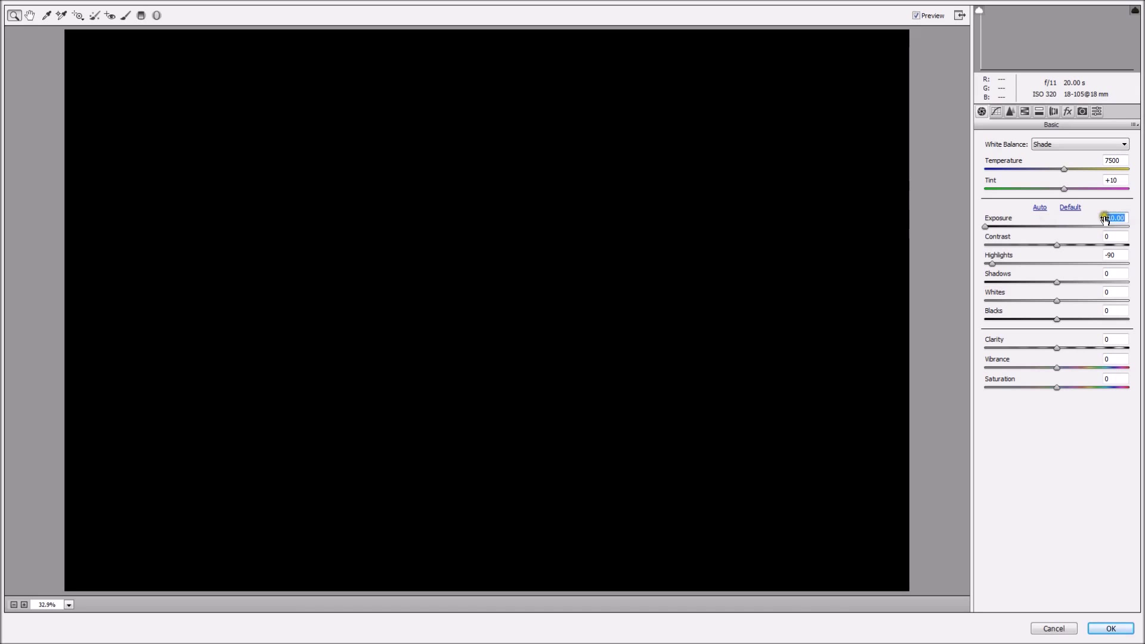
mouse_move(986, 228)
left_mouse_down()
mouse_move(1129, 224)
mouse_move(1065, 231)
left_mouse_up()
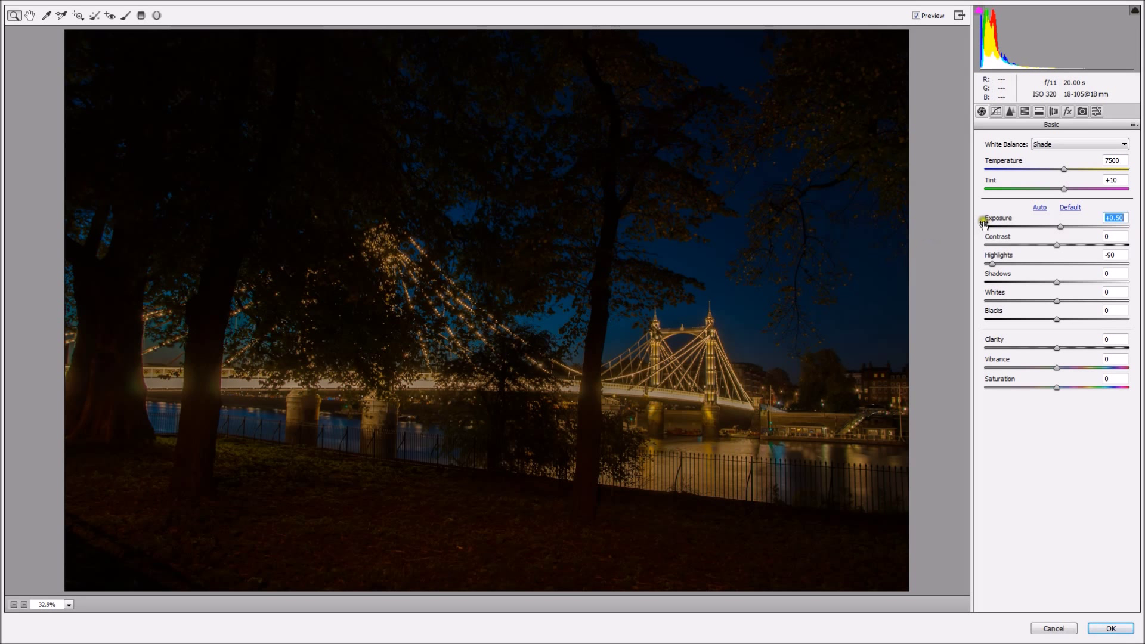
double_click(1061, 228)
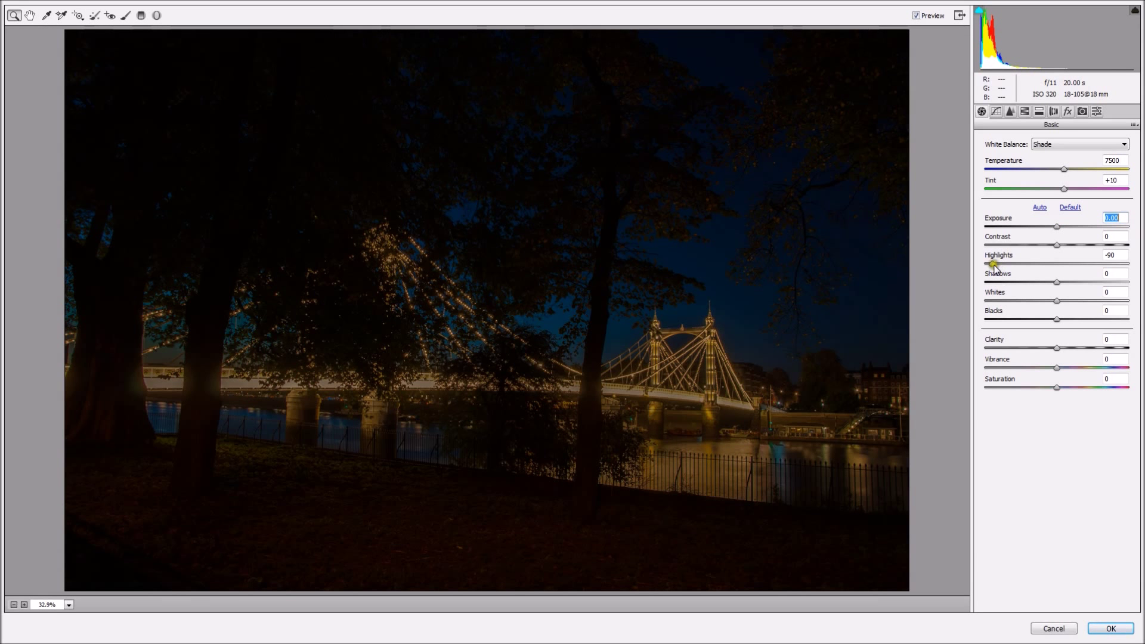
Set Highlights to -100 and Shadows to +100 to balance the bright bridge and the dark trees.
left_click_drag(992, 263, 986, 266)
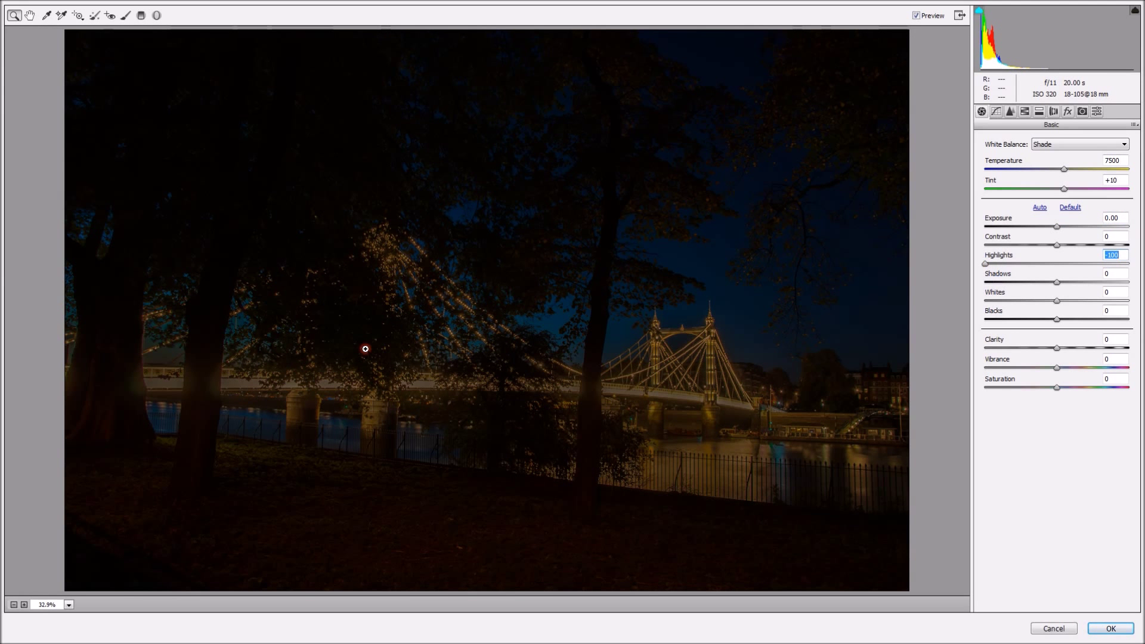
left_click_drag(1057, 282, 1132, 280)
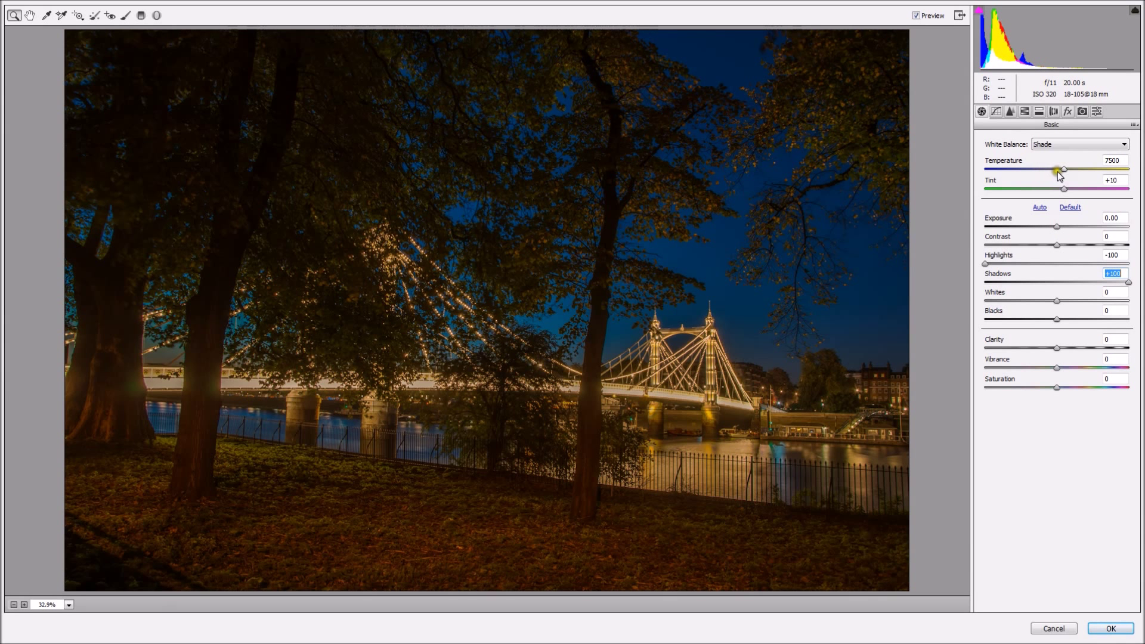
Cool the white balance temperature to 6650 and raise Clarity to +33.
left_click_drag(1064, 172, 1059, 172)
left_click_drag(1059, 173, 1053, 175)
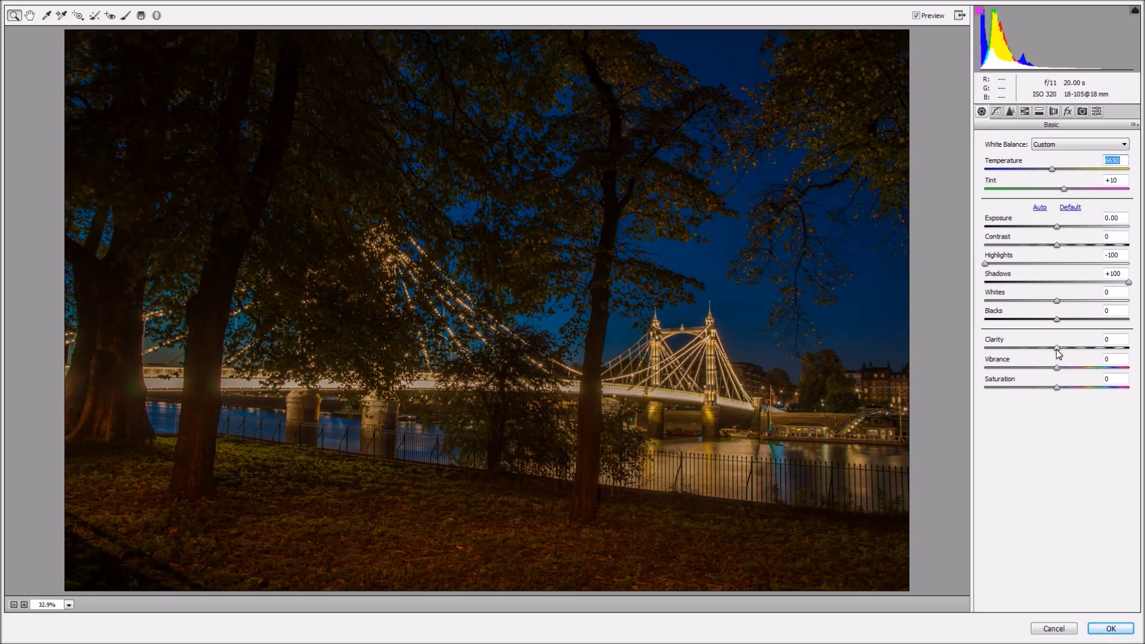
left_click(1056, 349)
left_click_drag(1059, 349, 1079, 346)
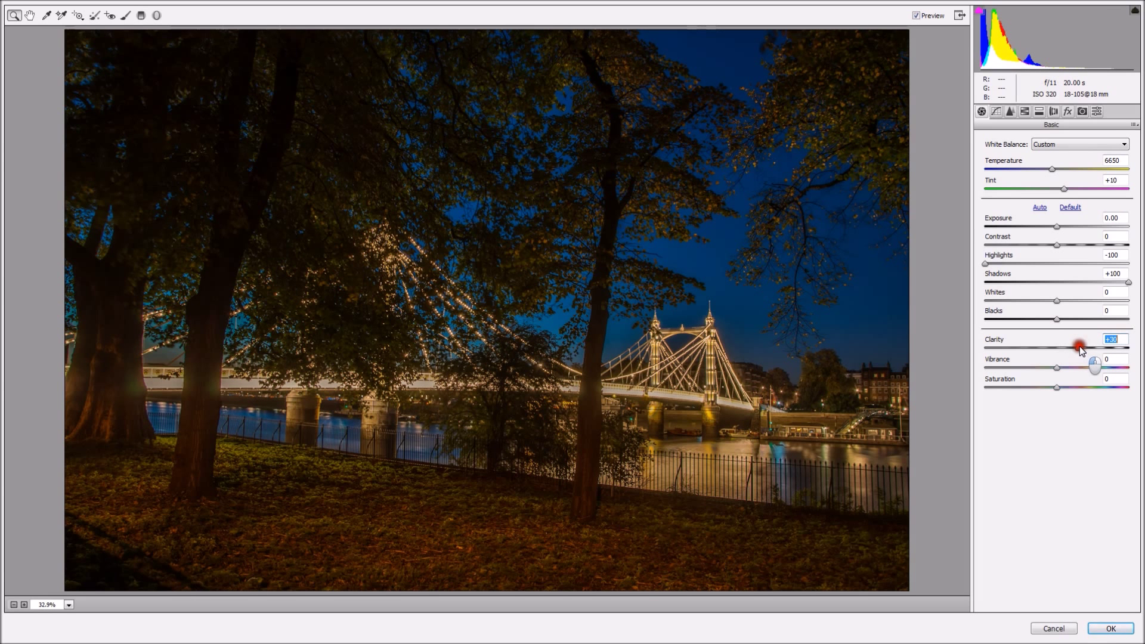
left_click_drag(1081, 347, 1082, 346)
Set Exposure to -0.15 and Contrast to +26.
left_click_drag(1056, 227, 1054, 228)
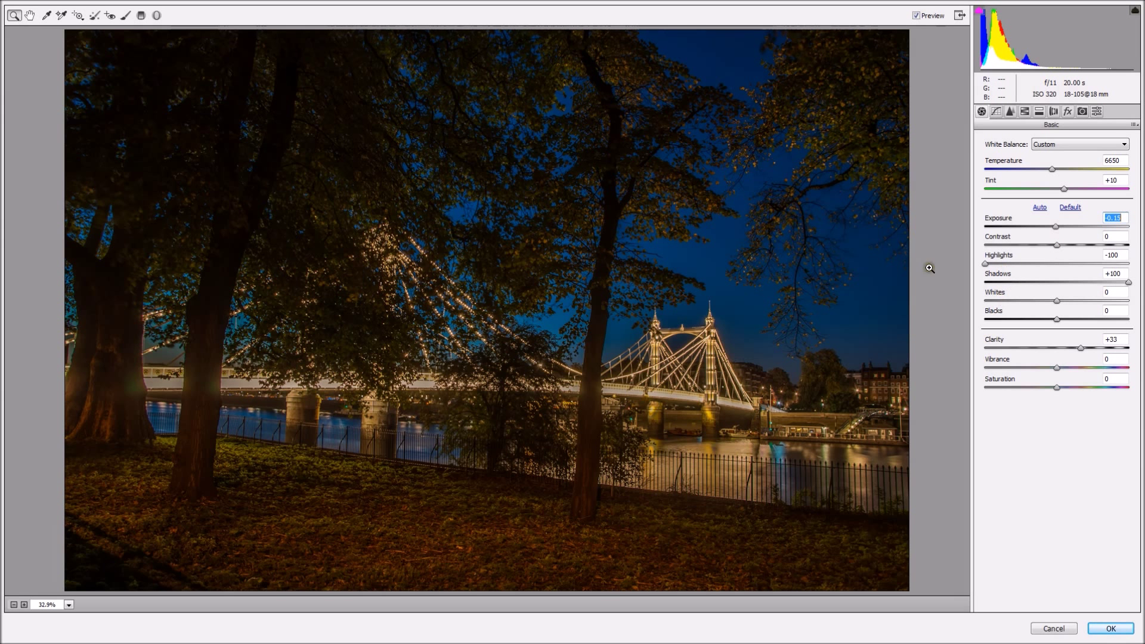
left_click(1058, 244)
left_click_drag(1059, 244, 1077, 245)
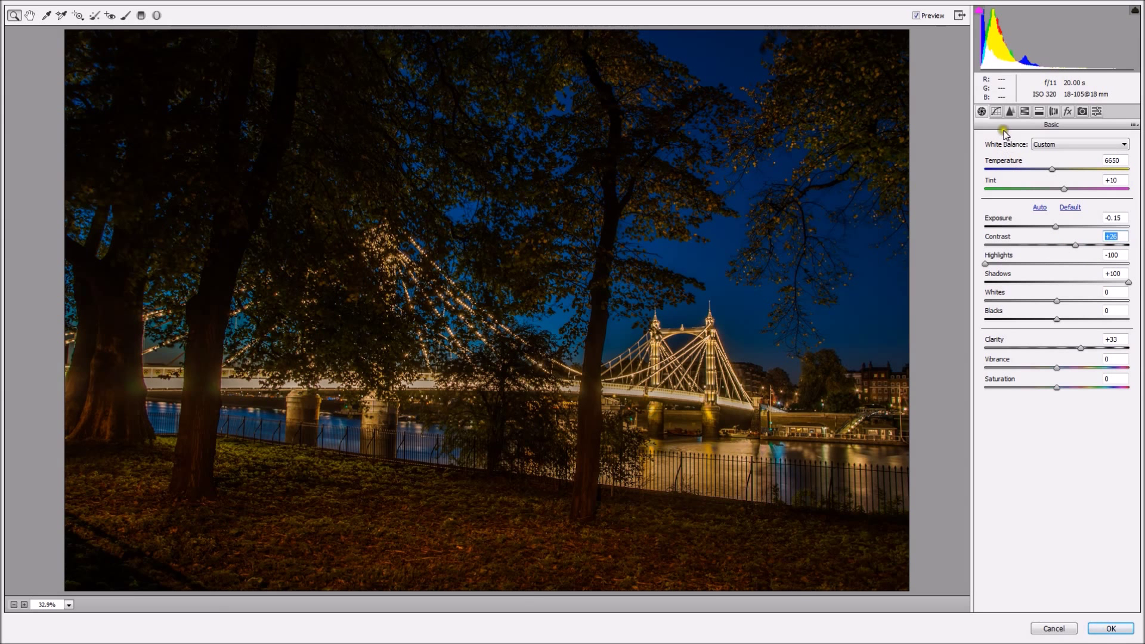
Set the parametric tone curve's Highlights to -68 and Lights to -28.
left_click(997, 112)
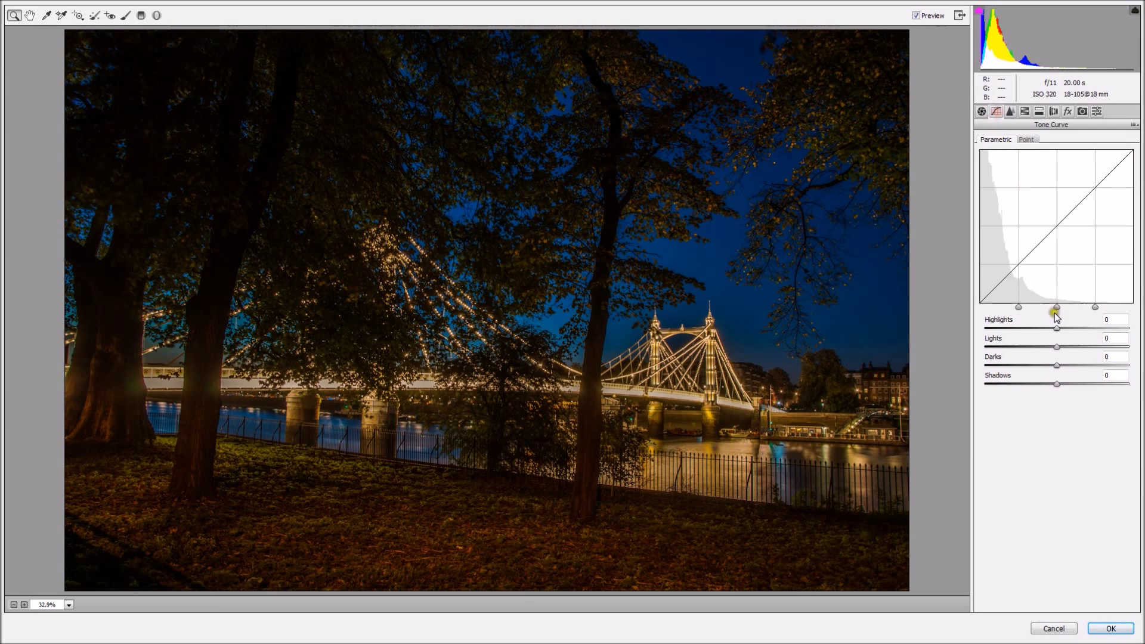
left_click_drag(1056, 329, 1008, 329)
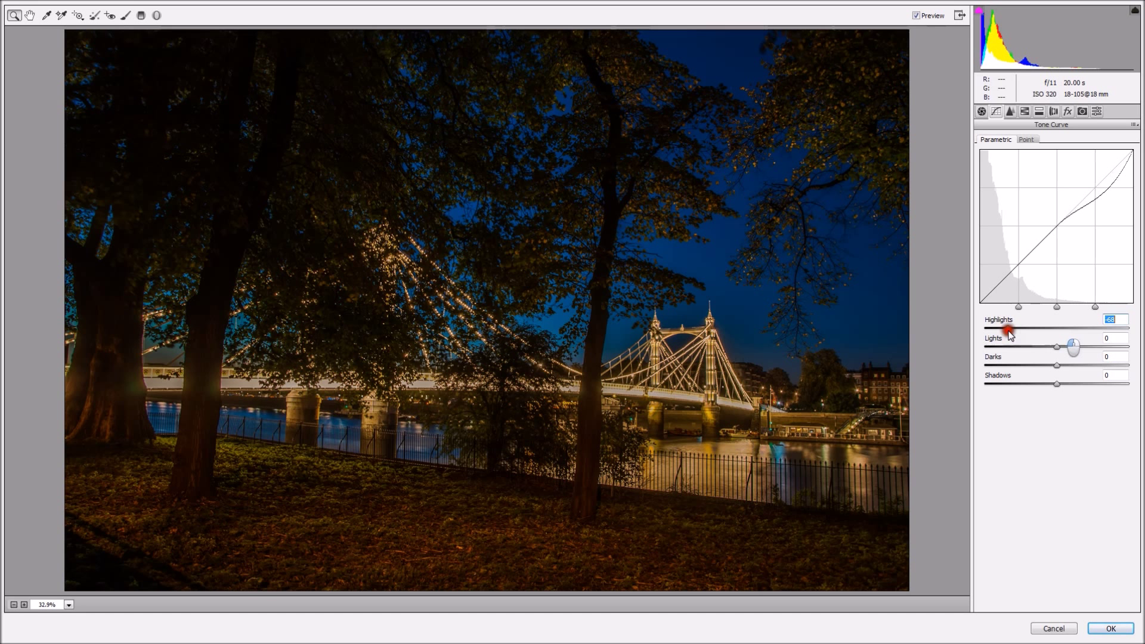
left_click_drag(1057, 346, 1036, 353)
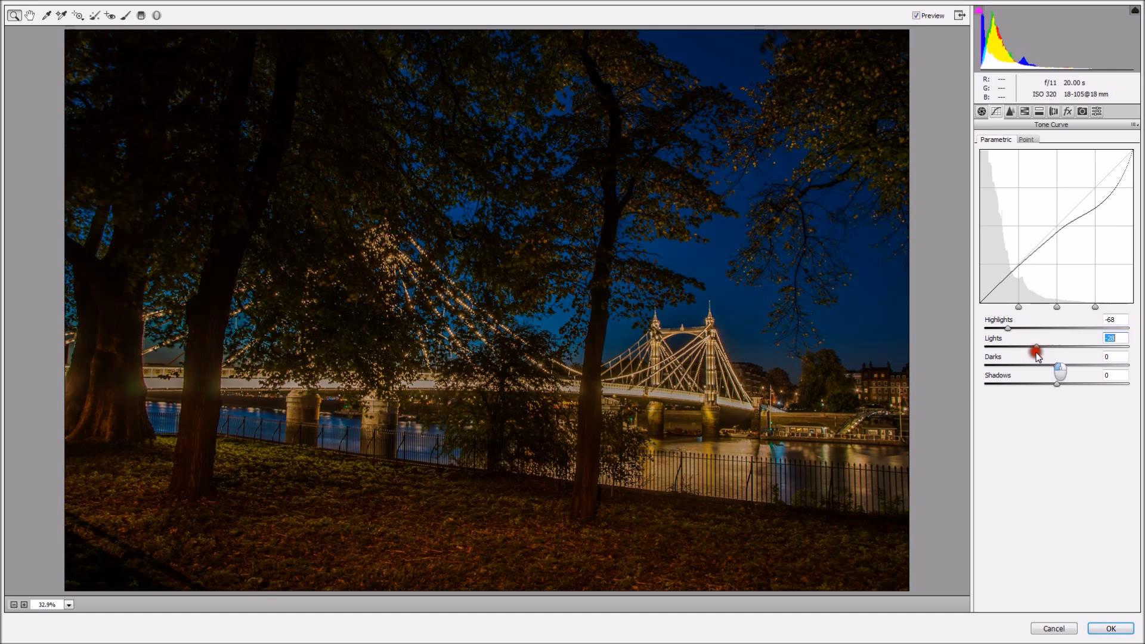
Raise the Contrast in the basic adjustments to +33.
left_click(981, 112)
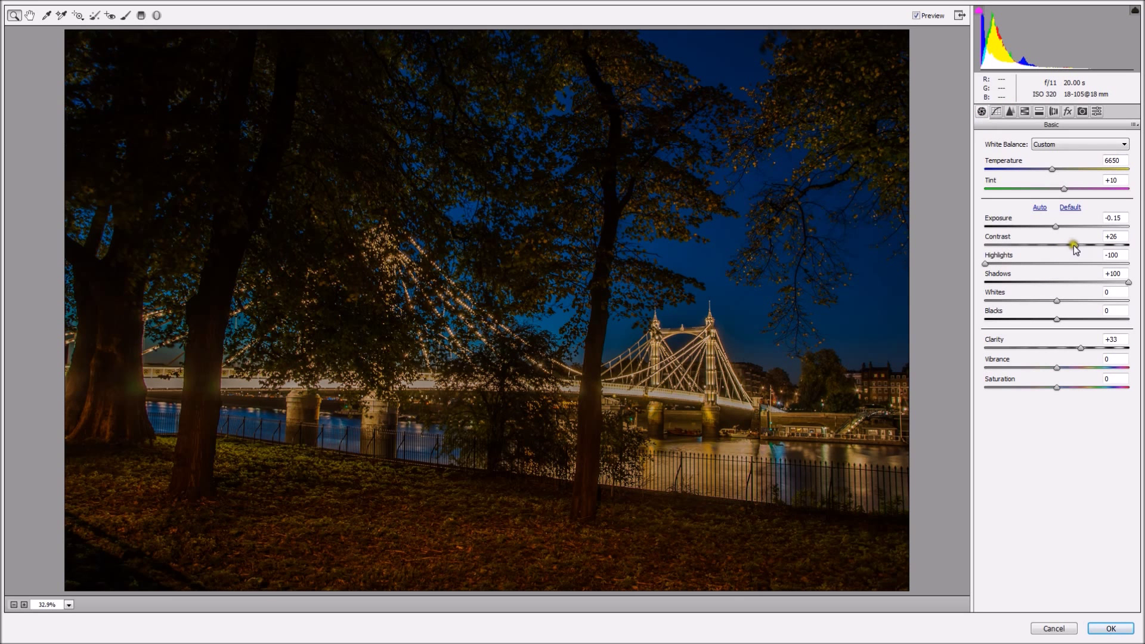
left_click_drag(1074, 245, 1080, 247)
Compare the white balance presets, including As Shot, Cloudy, Tungsten and Fluorescent, and return to the Custom setting at 6650.
left_click(1052, 144)
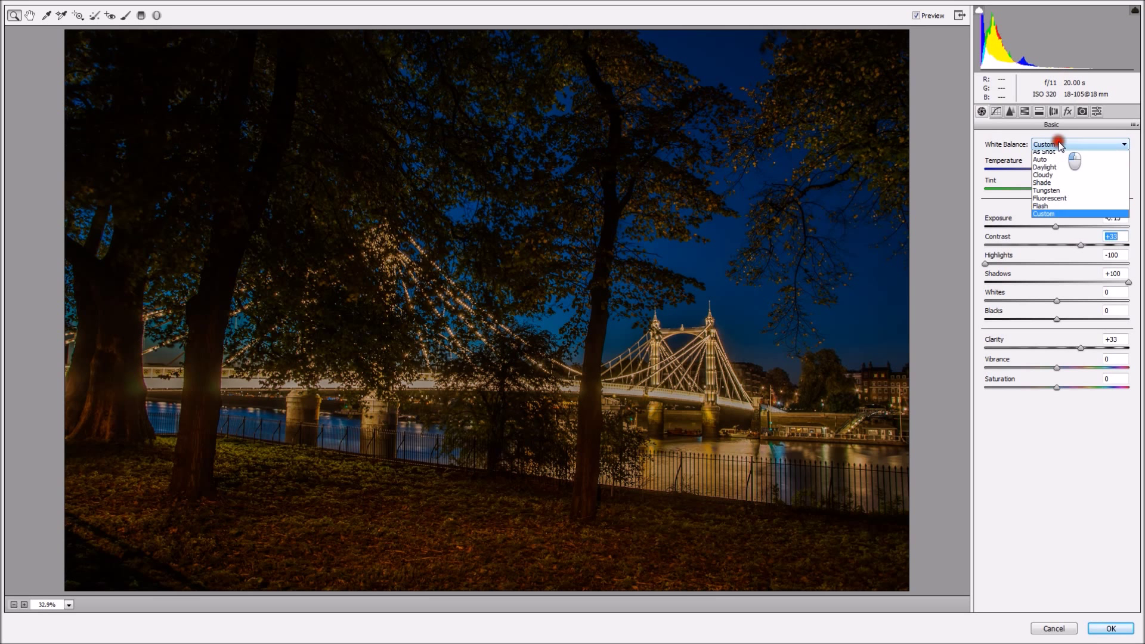
left_click(1061, 179)
scroll(1062, 152, "up", 1)
scroll(1050, 153, "up", 1)
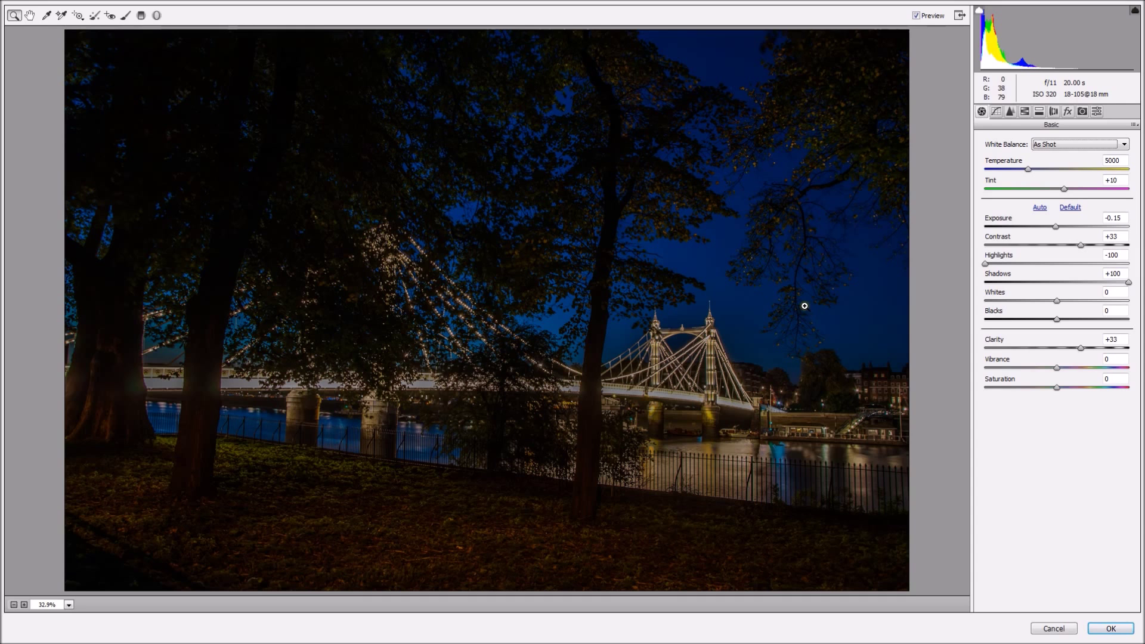
key("Down")
key("Down")
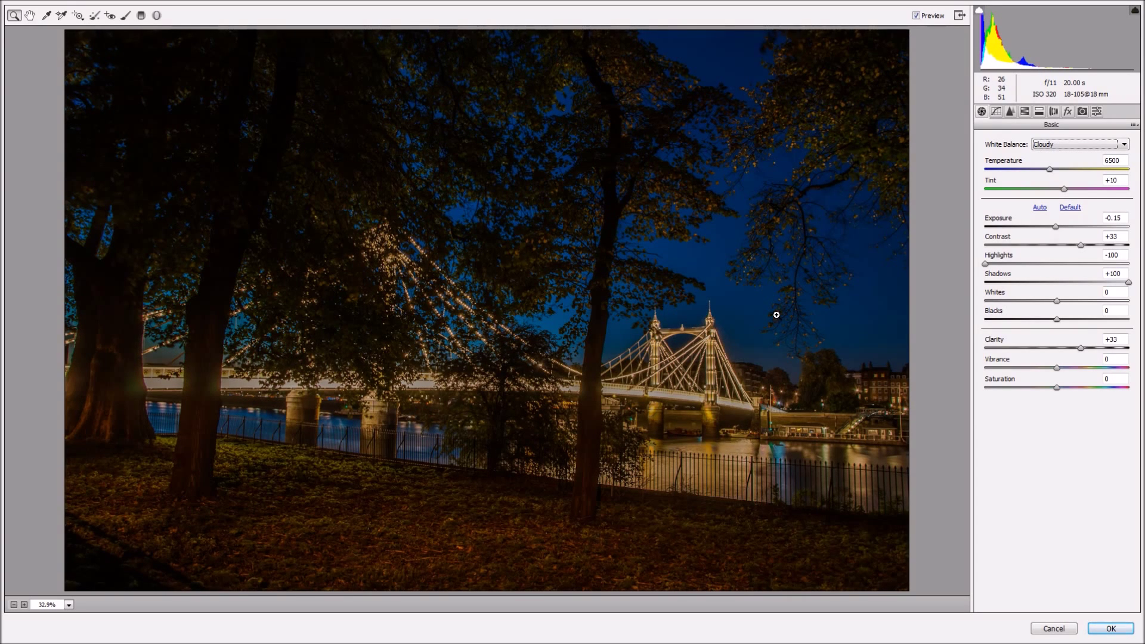
key("Down")
key("Down")
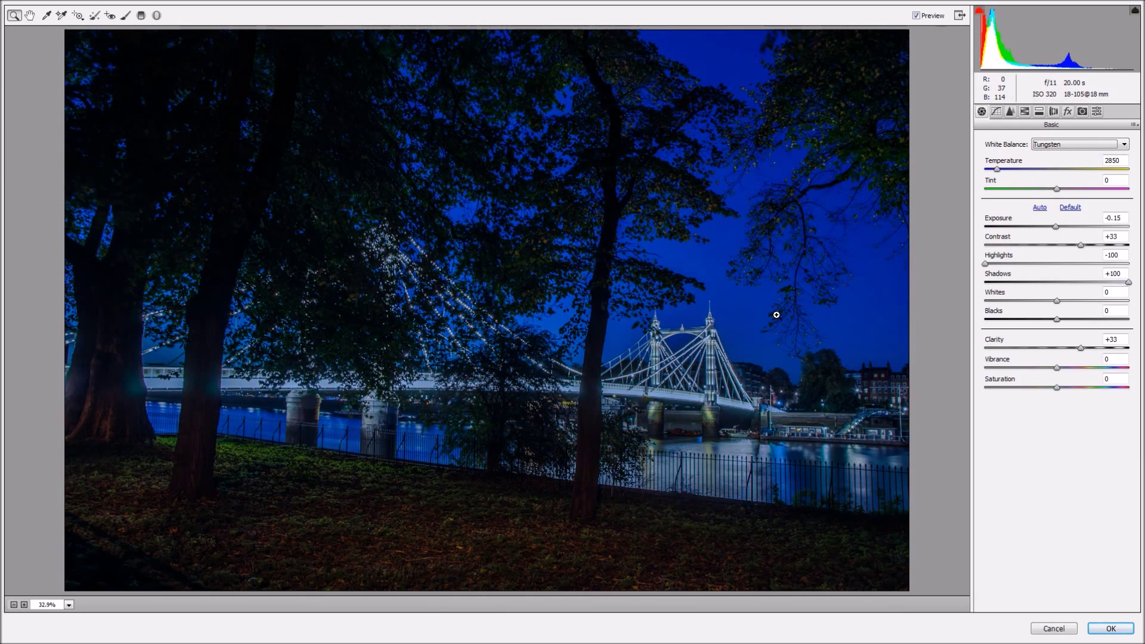
key("Down")
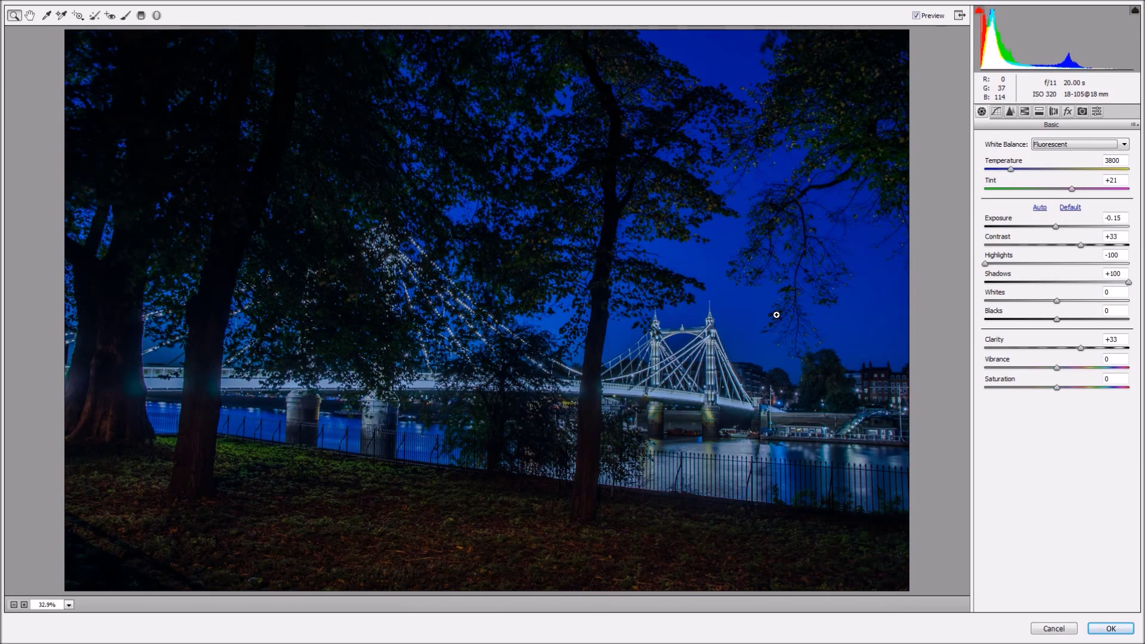
key("Down")
key("Down")
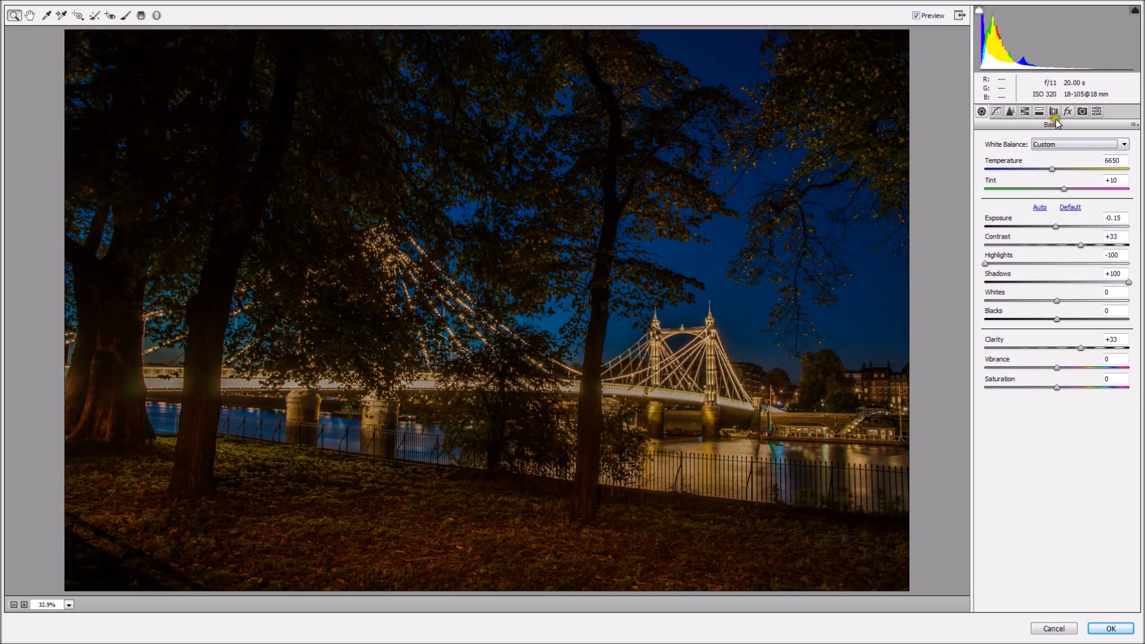
Set Blacks to -7 and Whites to +6, and compare the photo with and without the adjustments.
left_click(1056, 319)
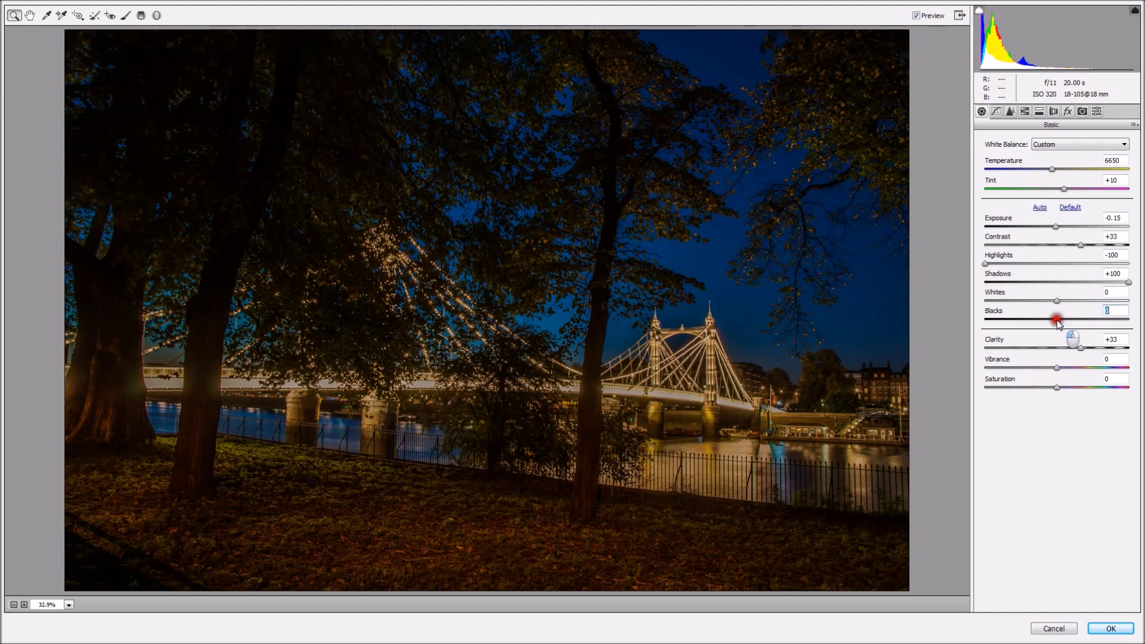
mouse_move(1056, 321)
left_mouse_down()
mouse_move(1071, 322)
mouse_move(1049, 326)
mouse_move(1061, 301)
left_mouse_up()
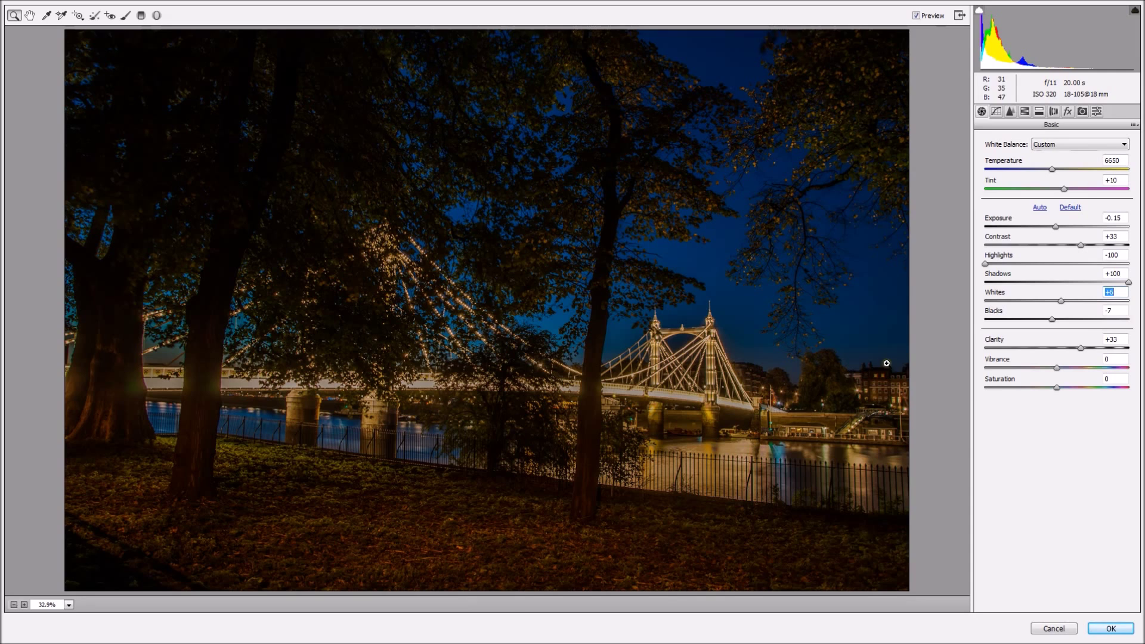
left_click(917, 16)
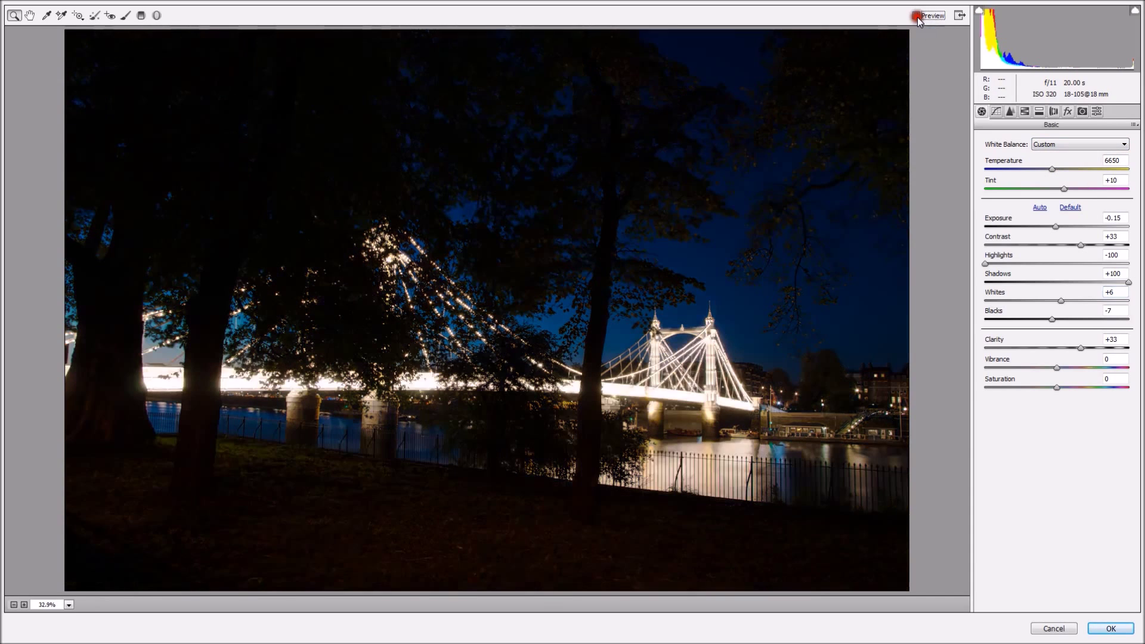
left_click(917, 16)
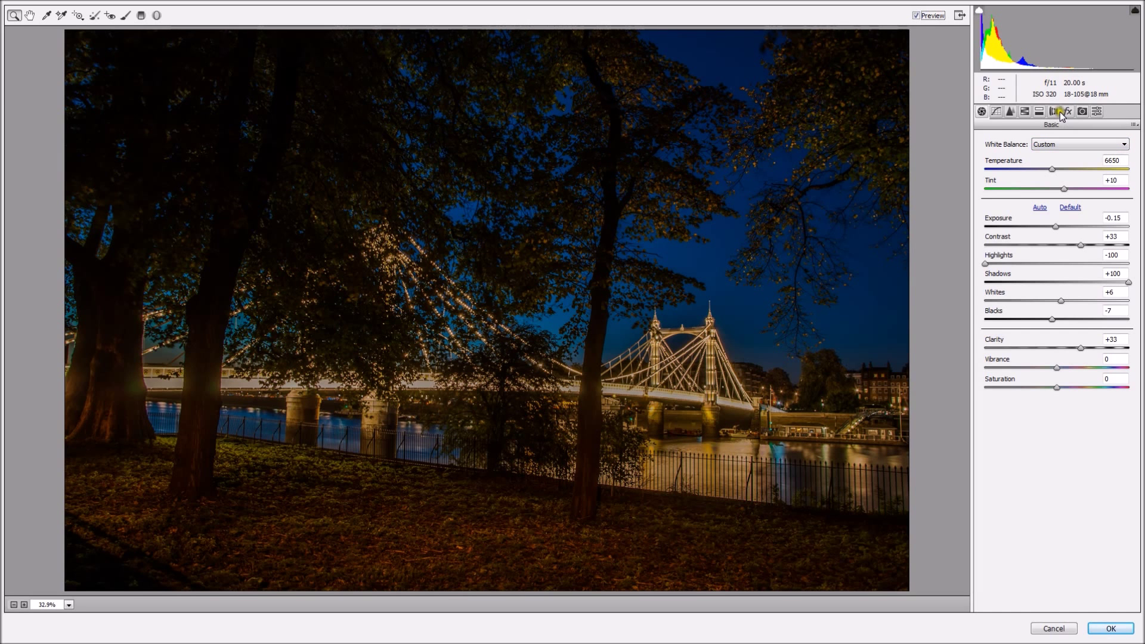
Apply the automatic Upright lens correction and compare the photo with and without it.
left_click(1056, 112)
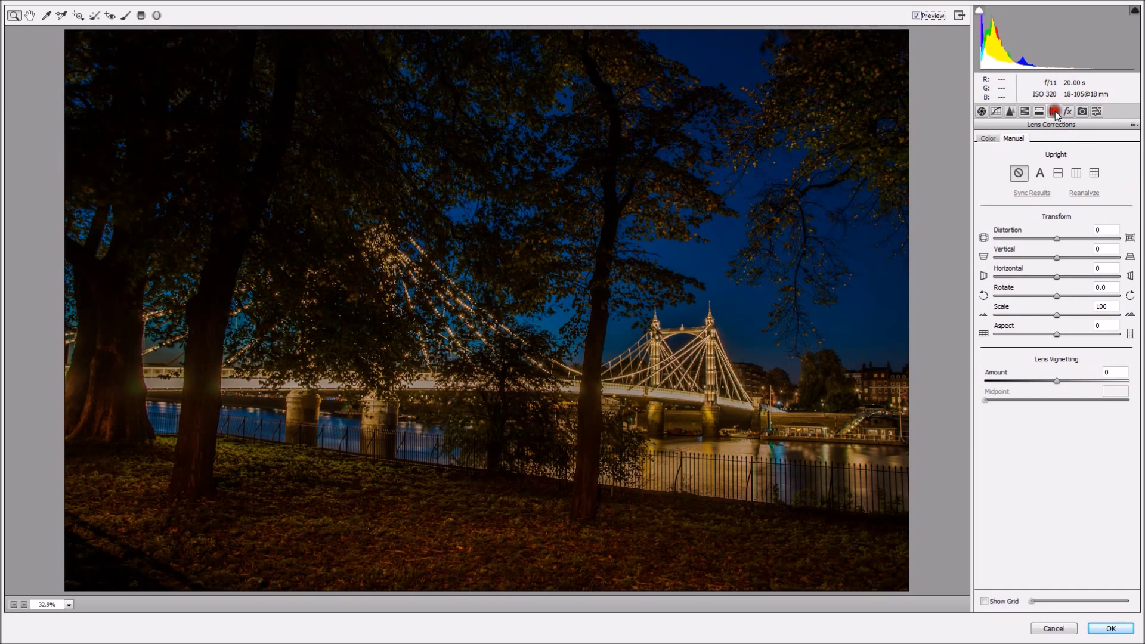
left_click(1041, 174)
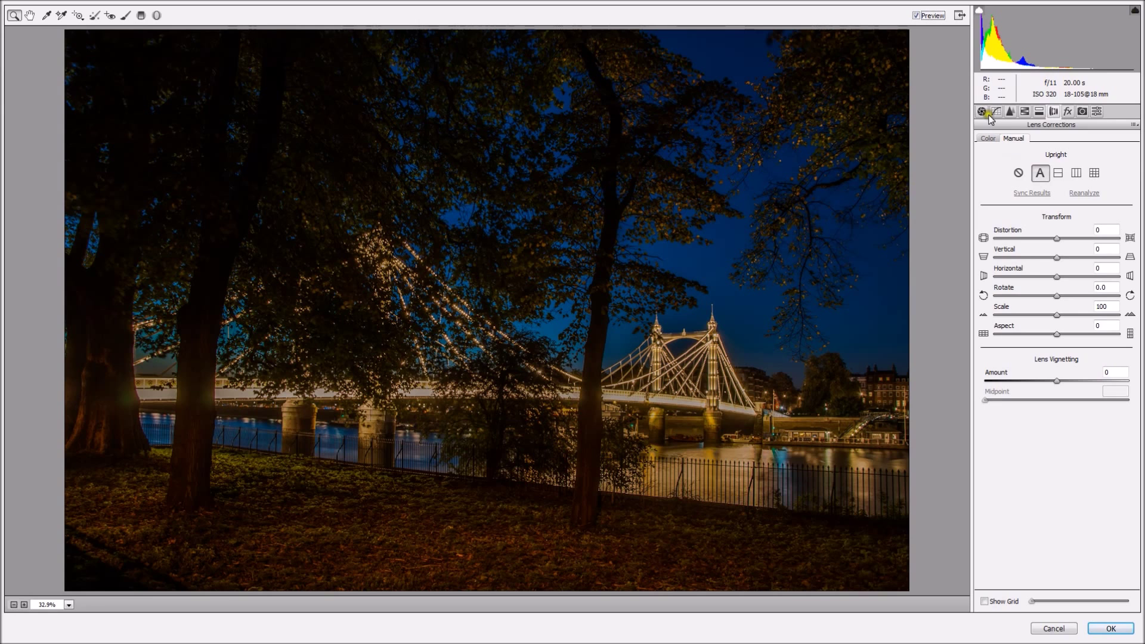
left_click(918, 16)
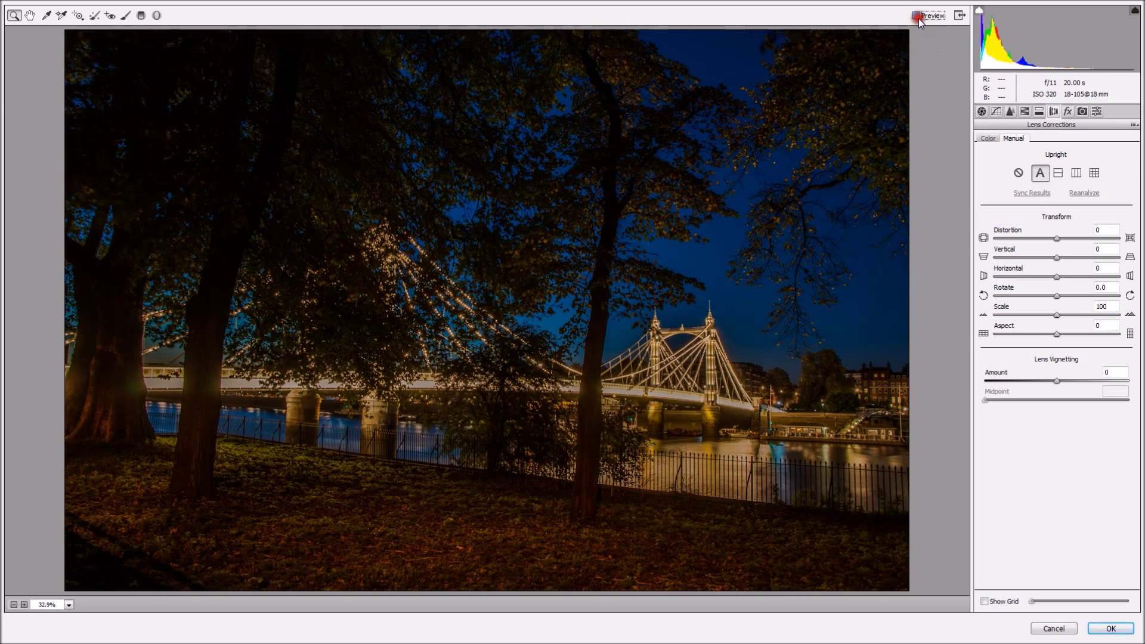
left_click(917, 16)
left_click(917, 16)
left_click(918, 16)
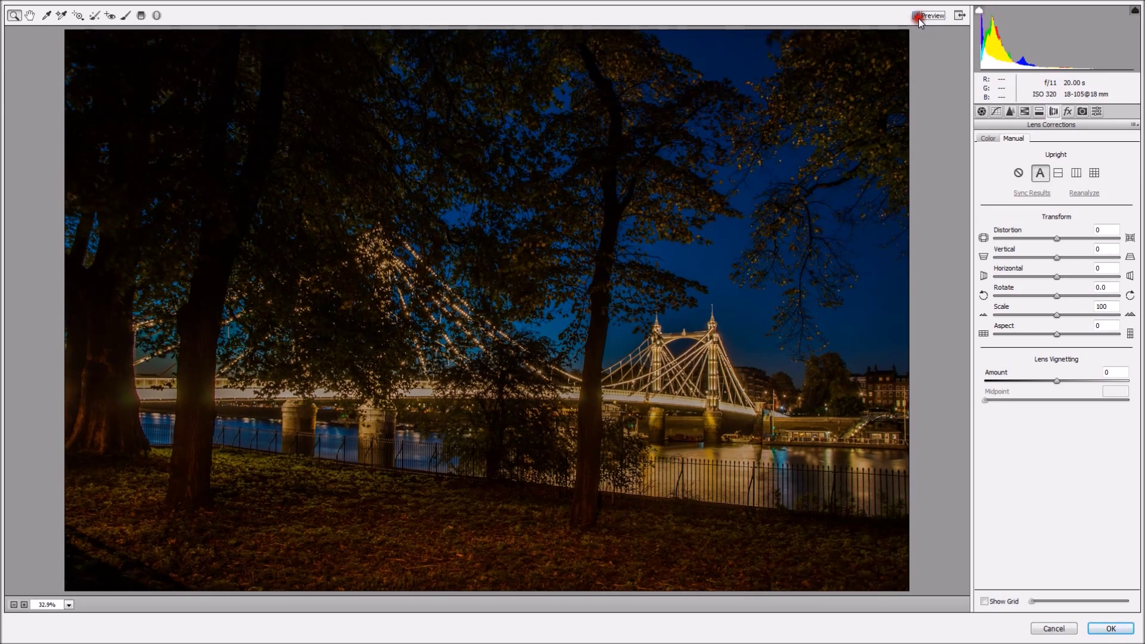